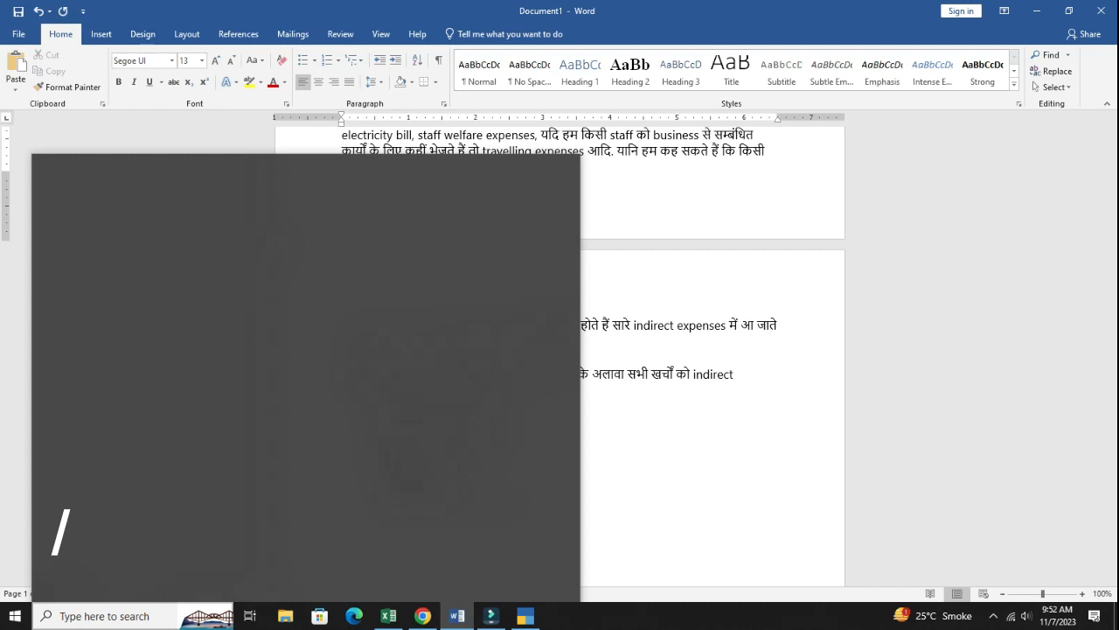
Switch to TallyPrime and create the ledger ELE BILL under Direct Expenses, with no opening balance.
click(1077, 259)
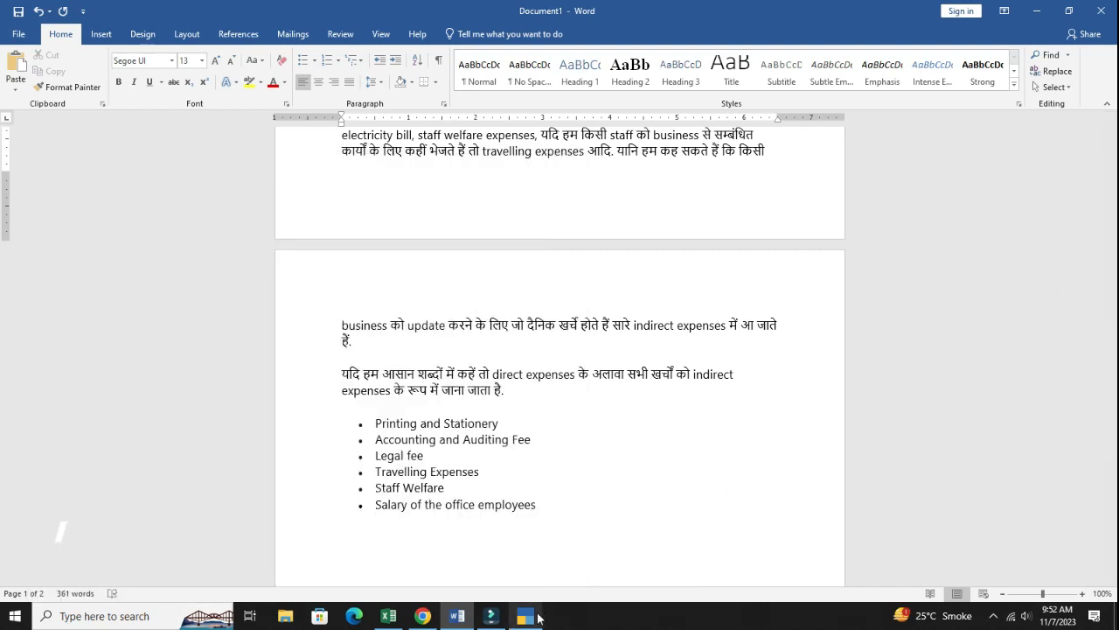
click(549, 505)
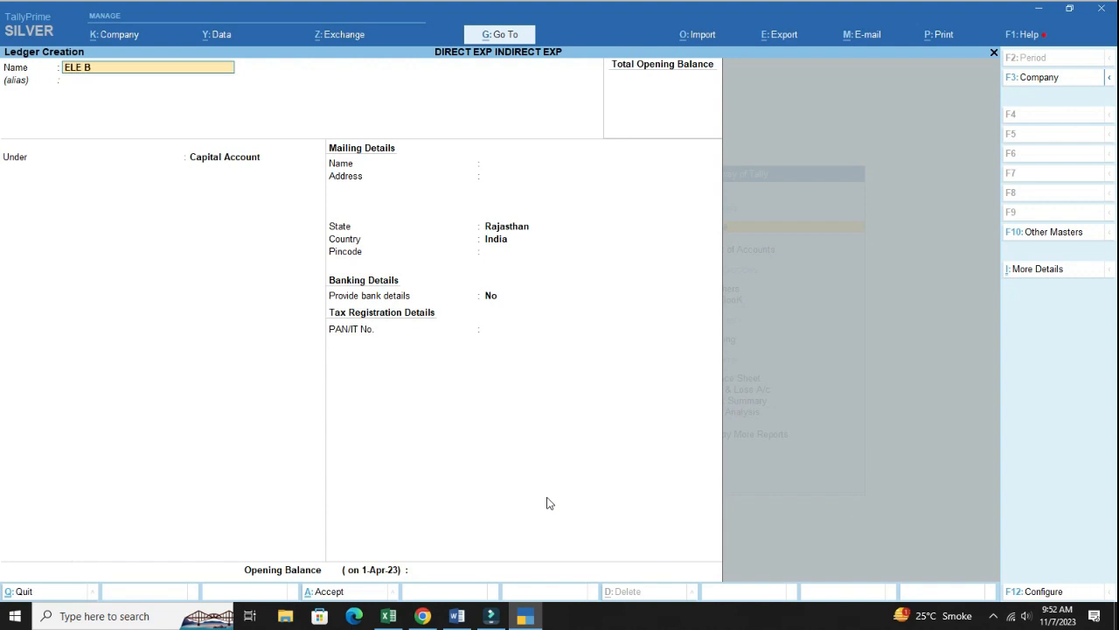
key(Return)
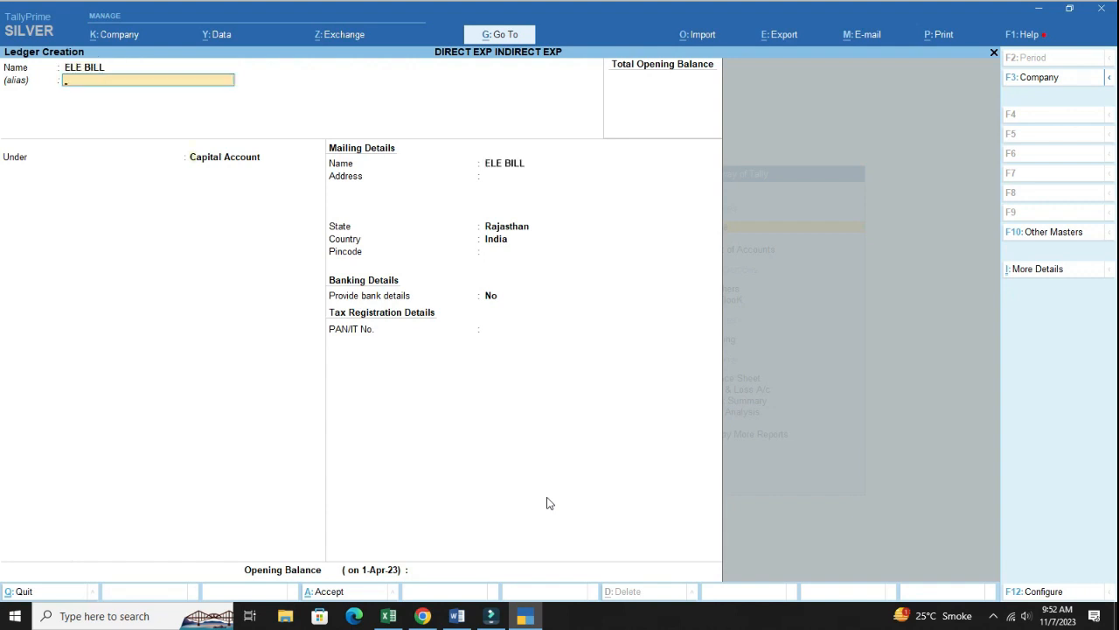
key(Return)
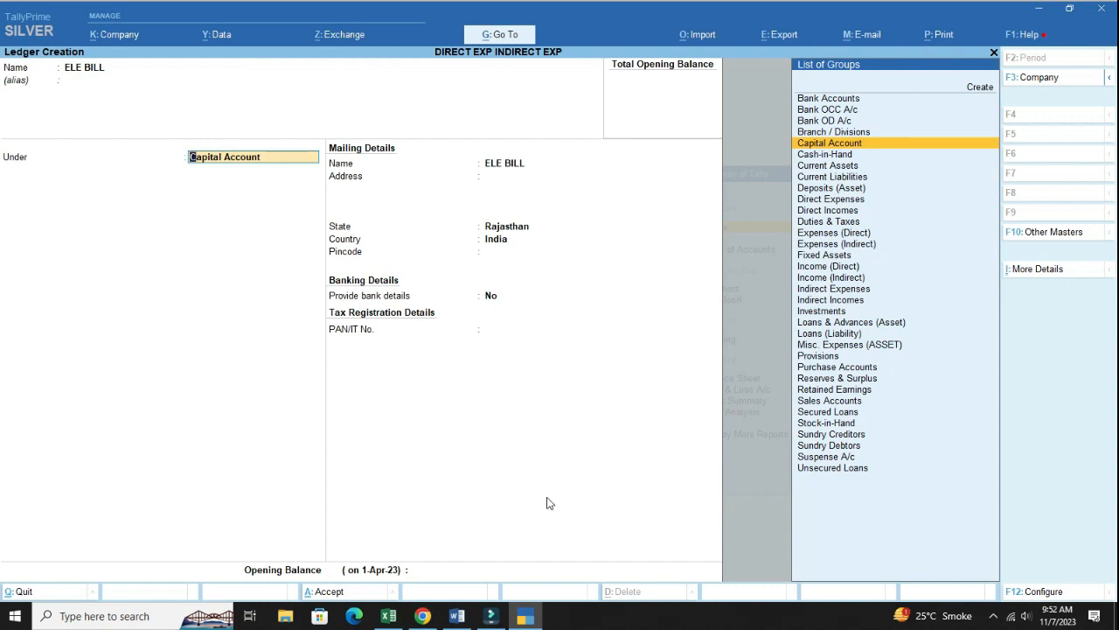
text(D)
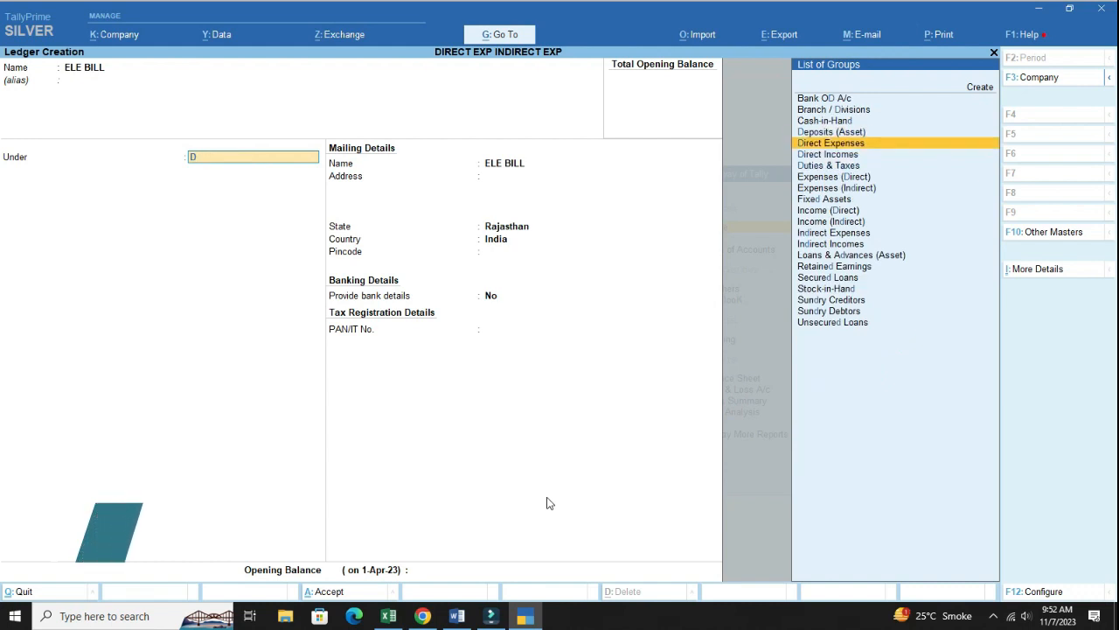
key(Return)
key(Return)
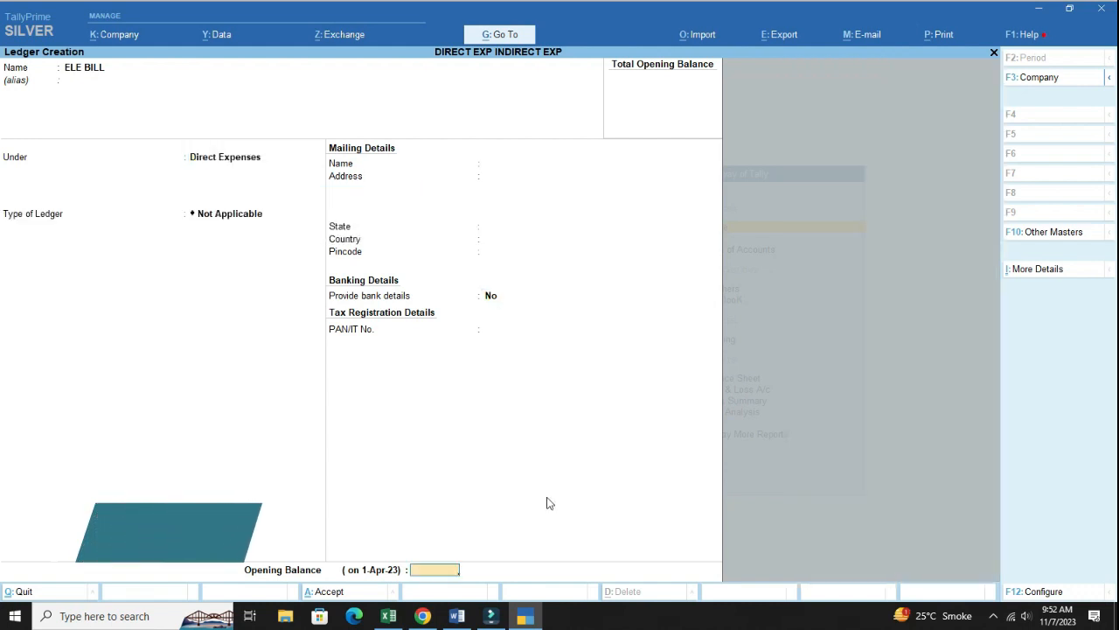
key(Return)
key(Return)
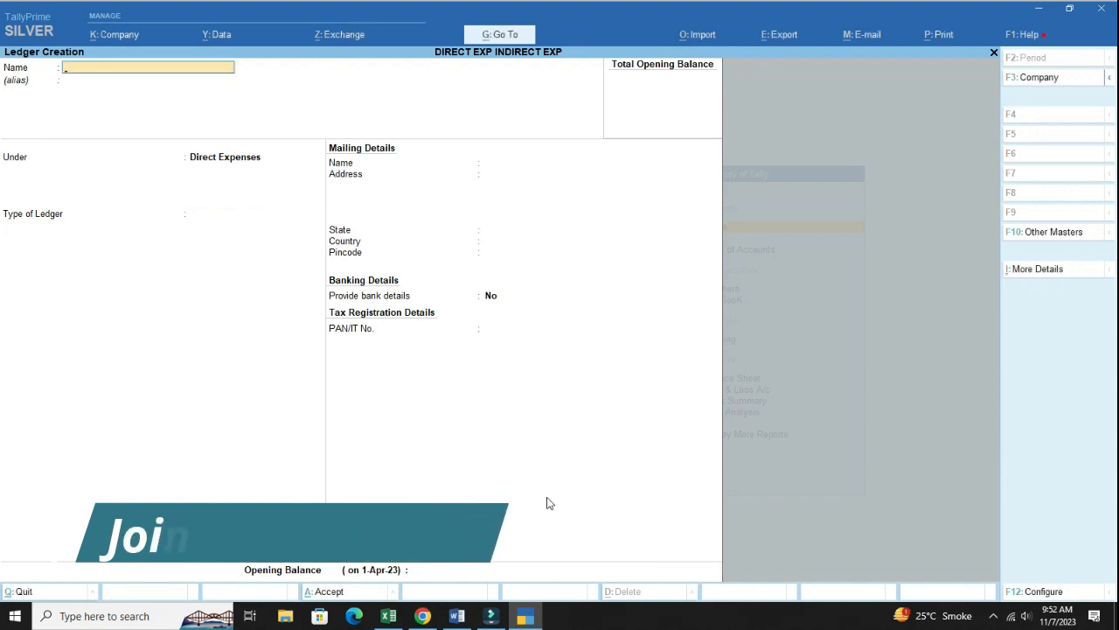
Create the ledger PETROL EXP under Indirect Expenses, leaving the ledger type as Not Applicable.
text(PE)
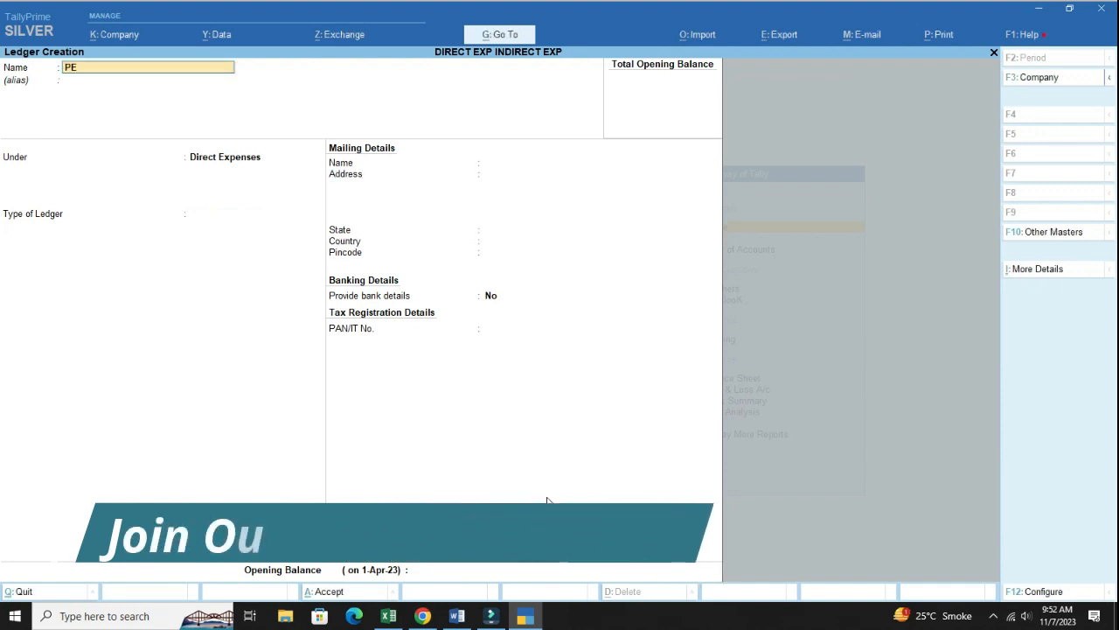
text(TROL EXP)
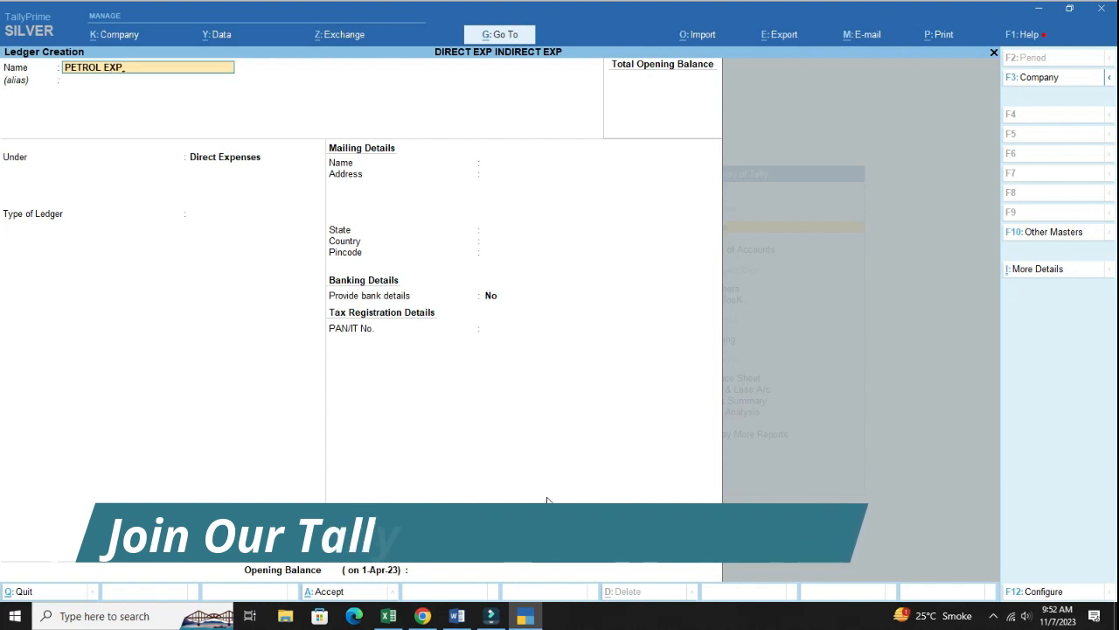
key(Return)
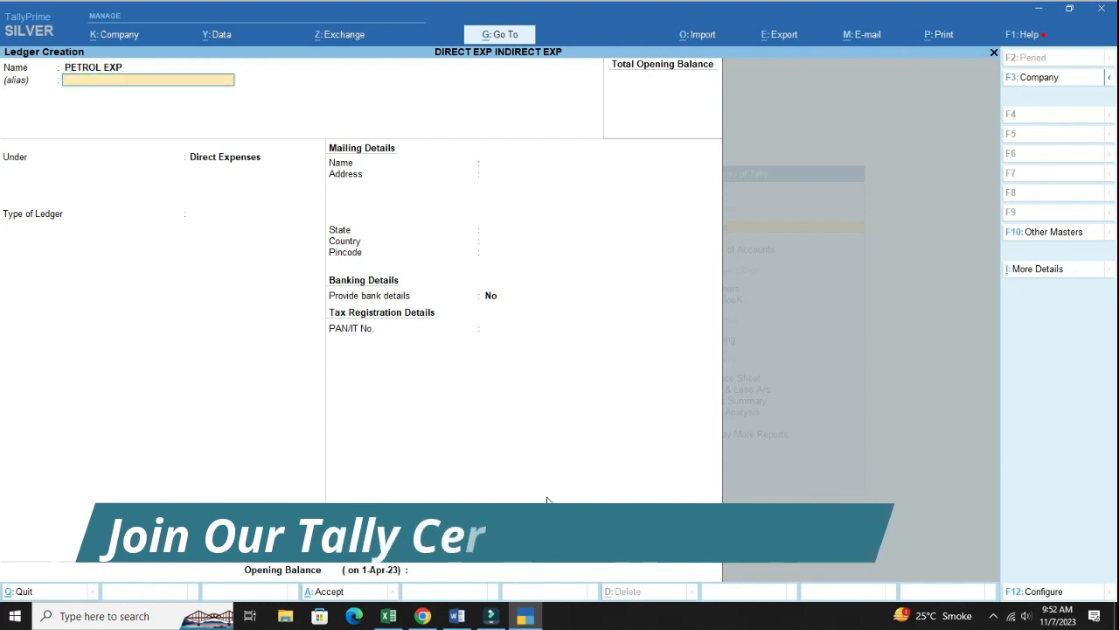
key(Return)
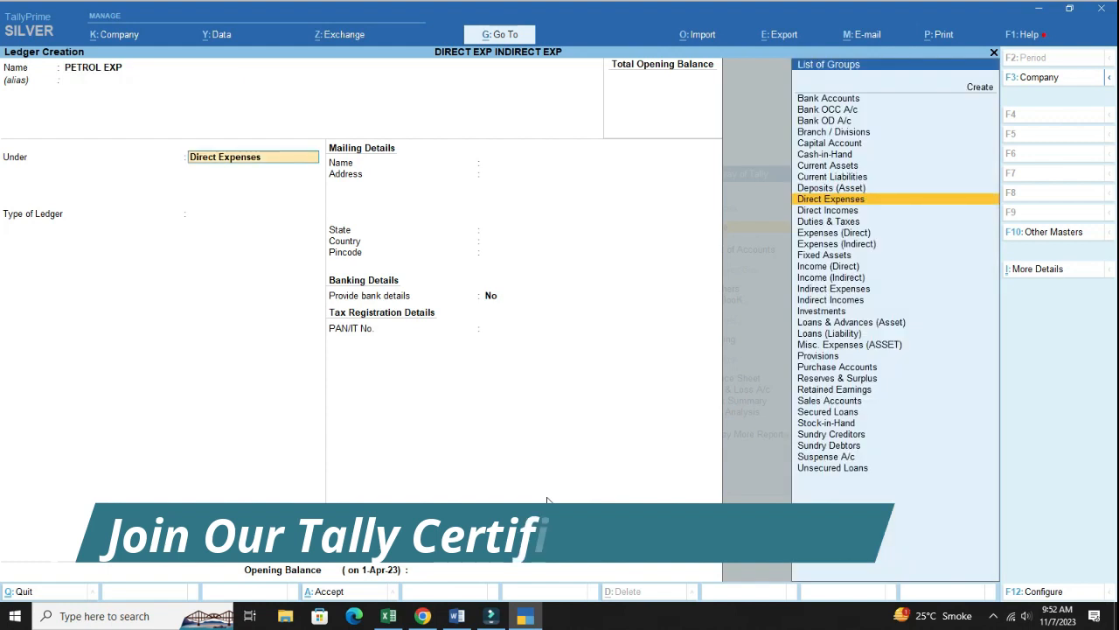
text(i)
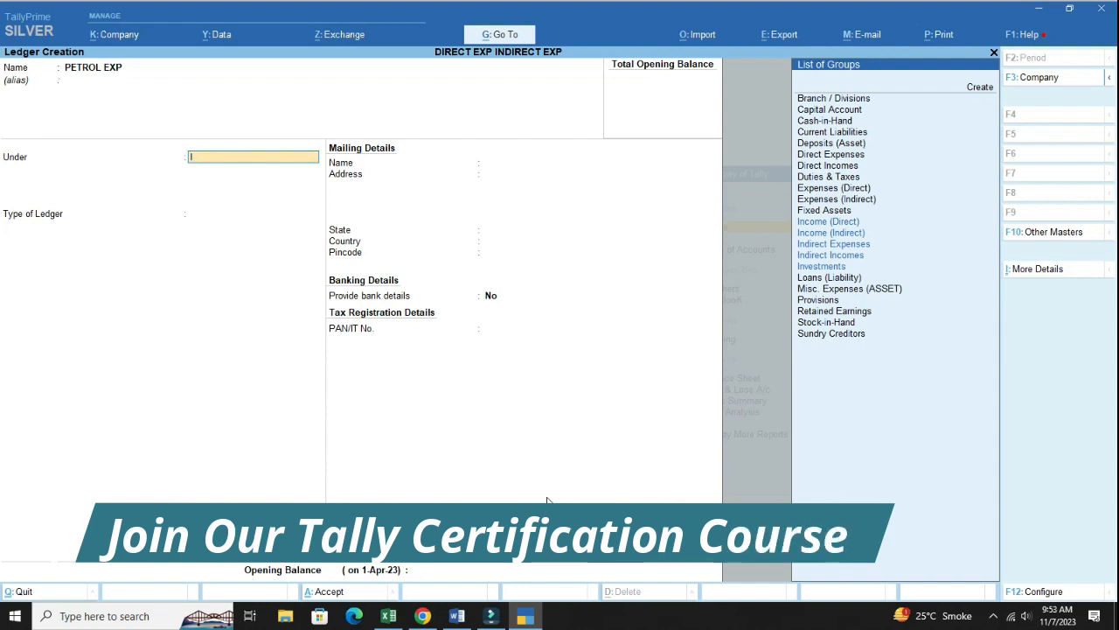
key(Down)
key(Down)
key(Down)
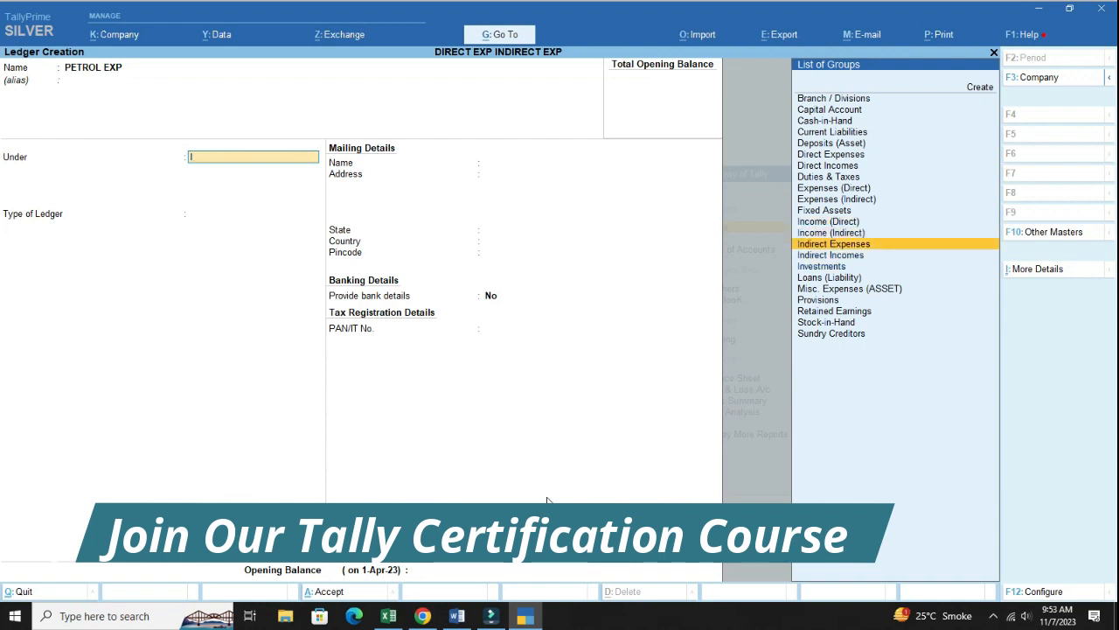
key(Return)
key(Return)
key(Return)
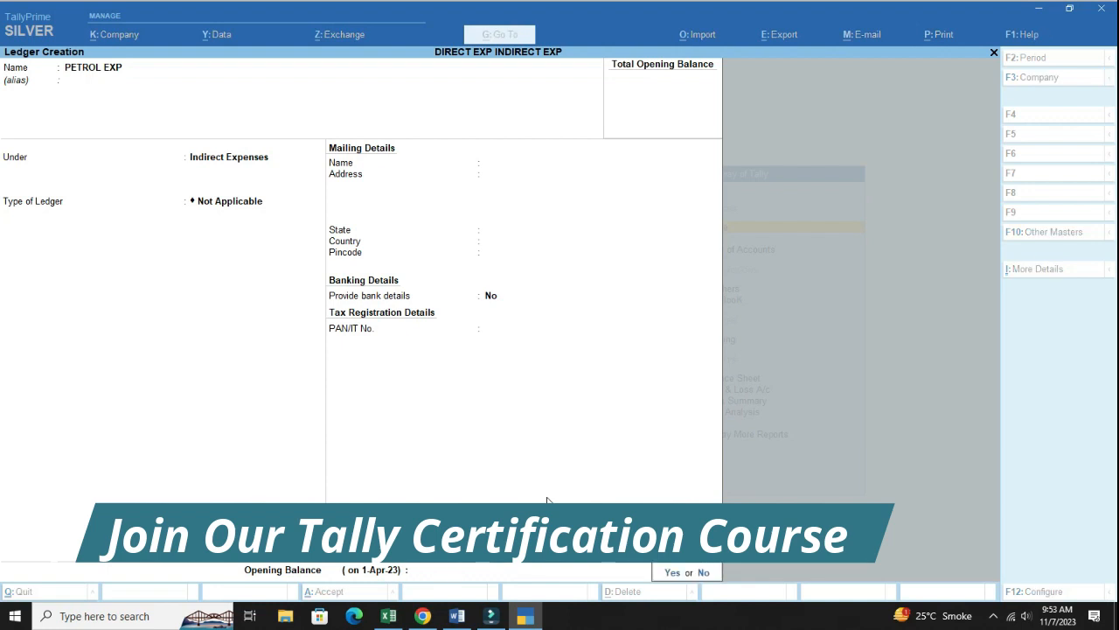
key(y)
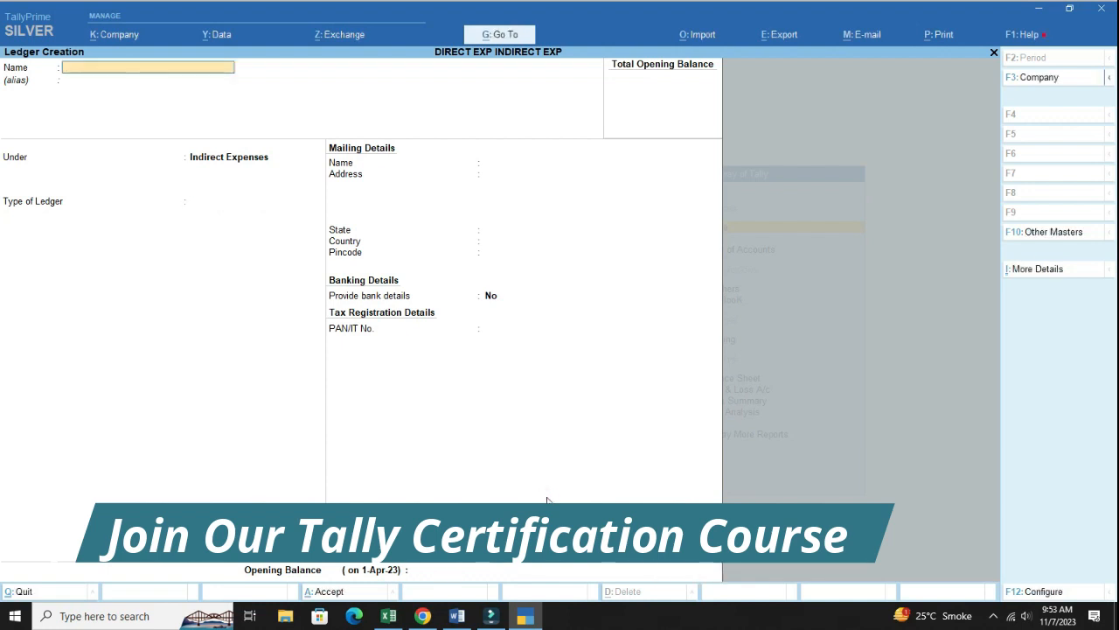
Create the ledger SALARY EXP under Indirect Expenses, keeping the remaining ledger details at their defaults.
text(SALARY)
key(Return)
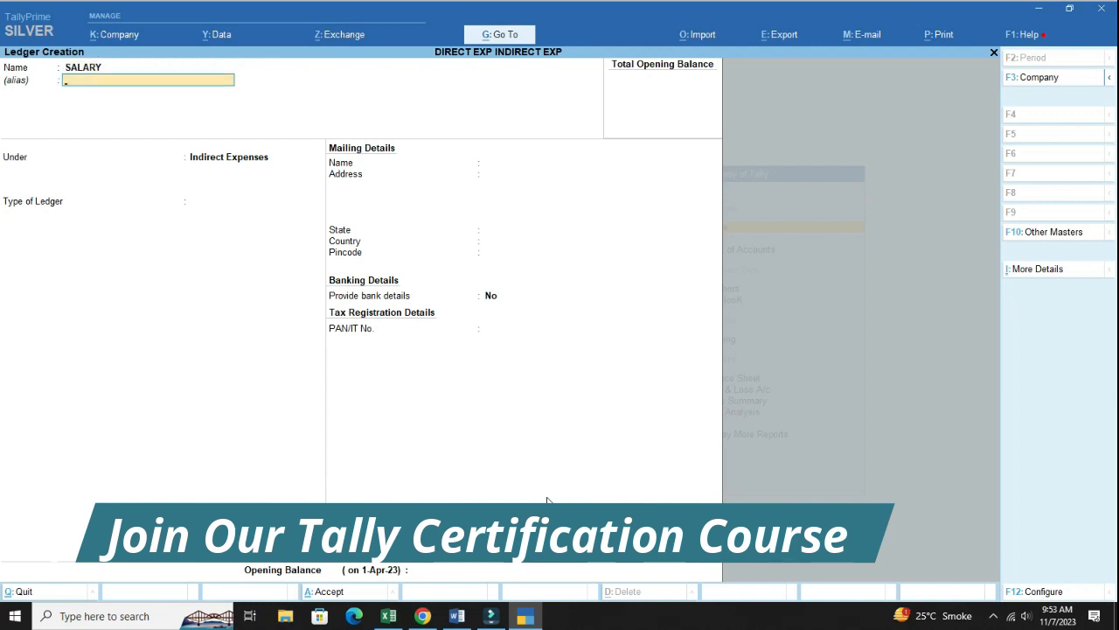
key(BackSpace)
text(E)
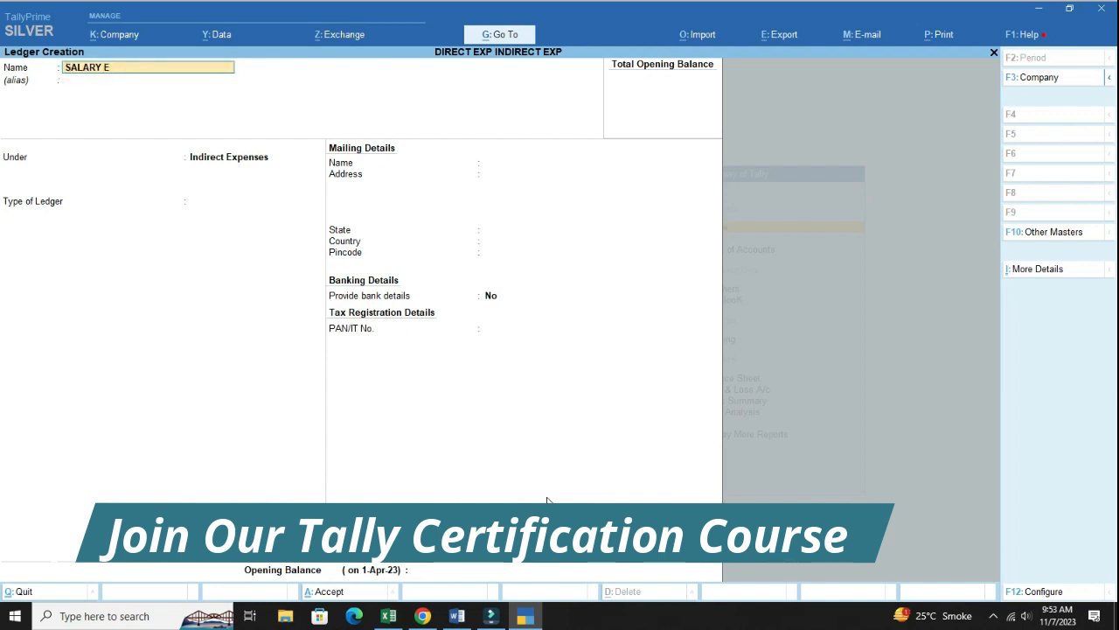
key(Return)
key(Return)
key(Return)
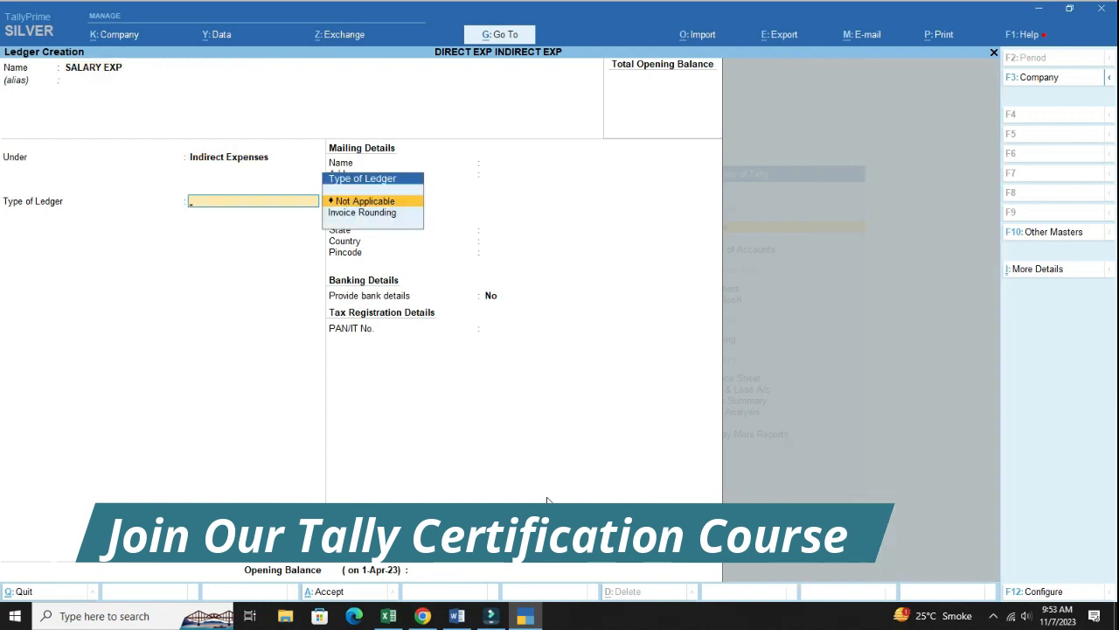
key(Return)
key(Return)
key(Return)
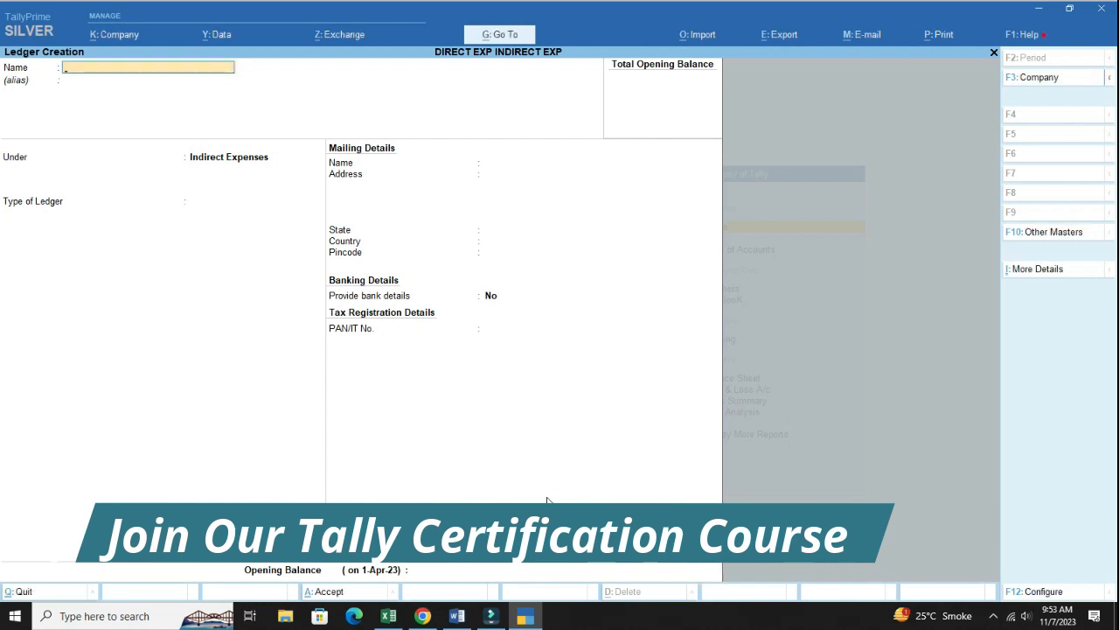
Create the ledger RENT EXP under Direct Expenses, leaving the ledger type as Not Applicable.
text(RENT EXP)
key(Return)
text(D)
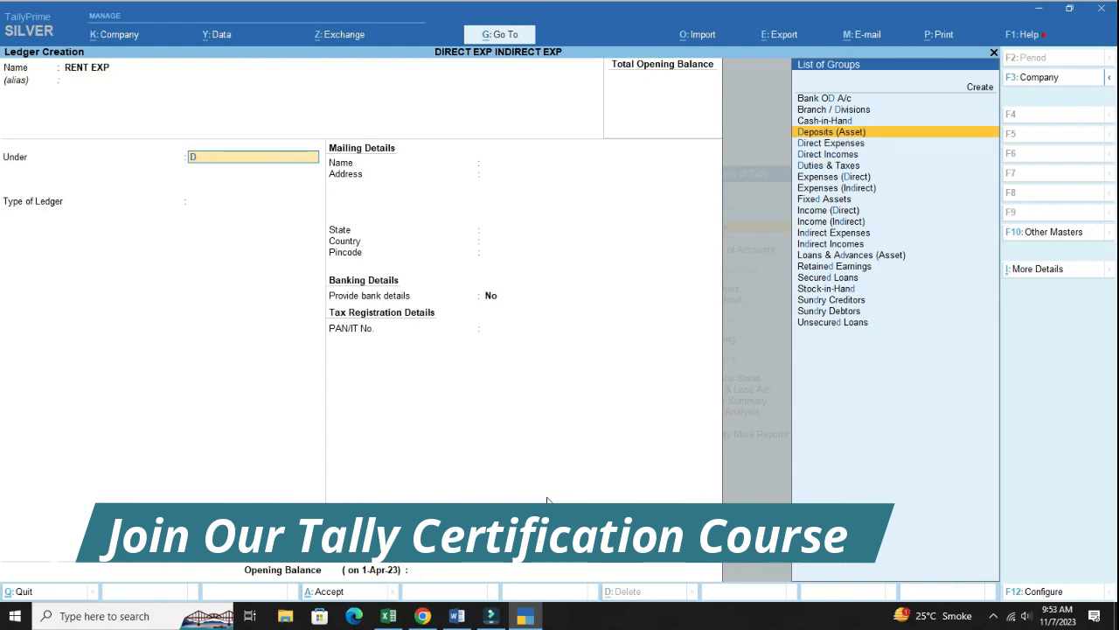
key(Down)
key(Return)
key(Return)
key(Return)
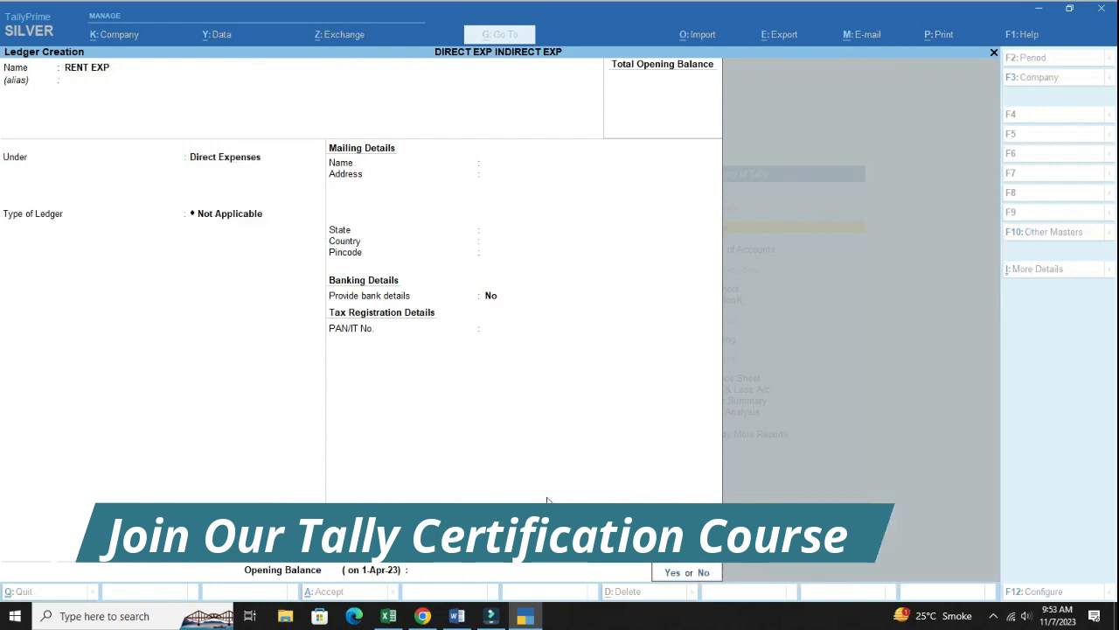
key(Return)
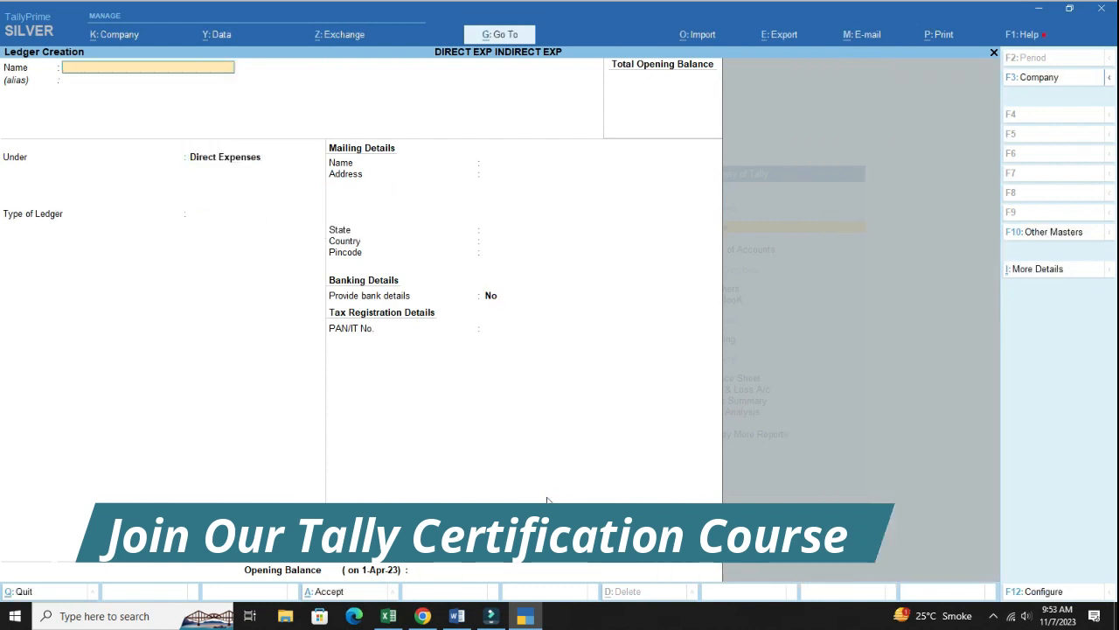
Create the ledger COMM EXP under Indirect Expenses and return to the Gateway of Tally.
text(COMM EXP)
key(Return)
text(ind)
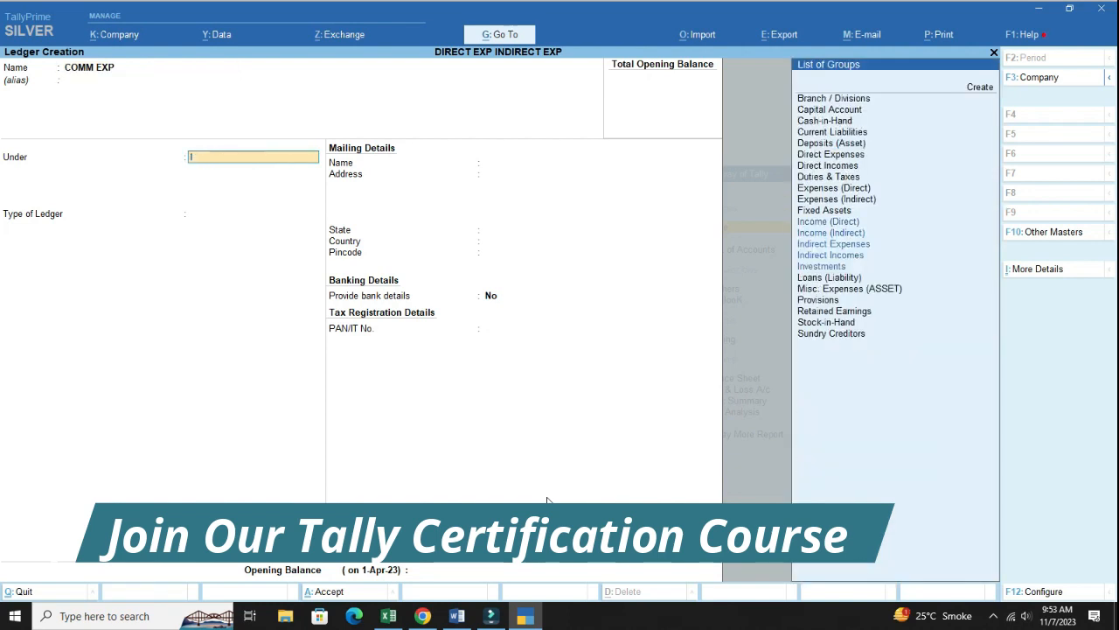
key(Return)
key(ctrl+a)
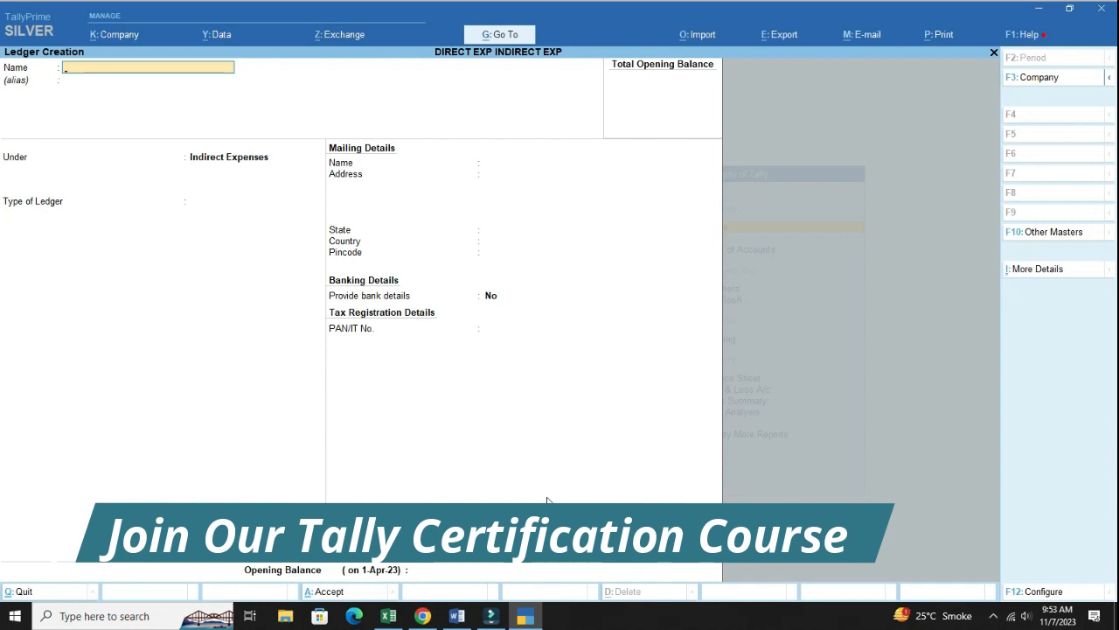
key(Escape)
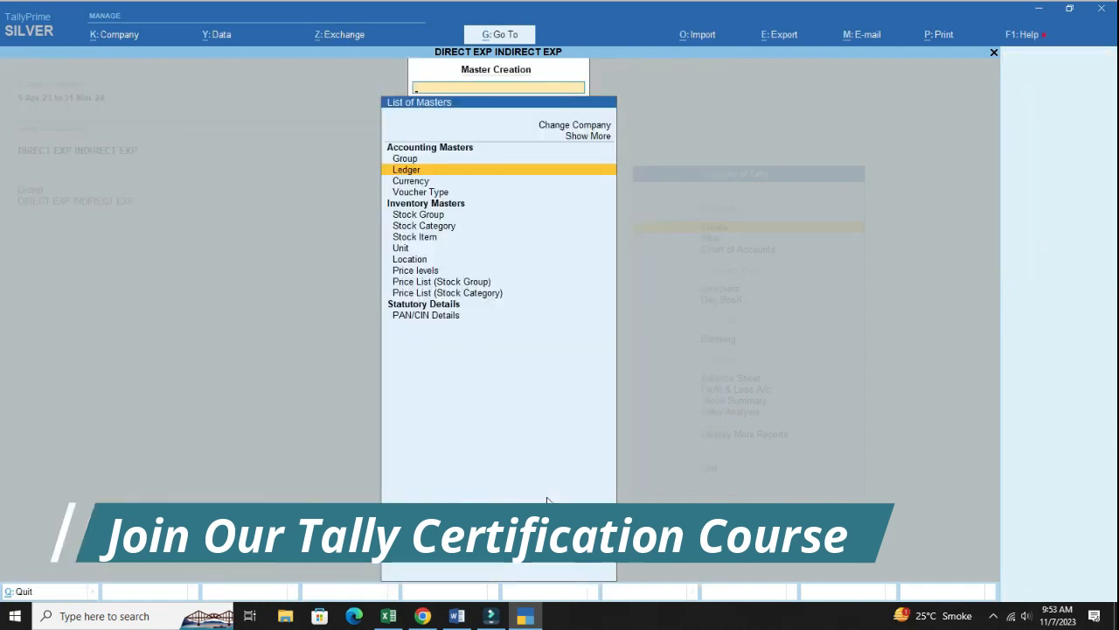
key(Escape)
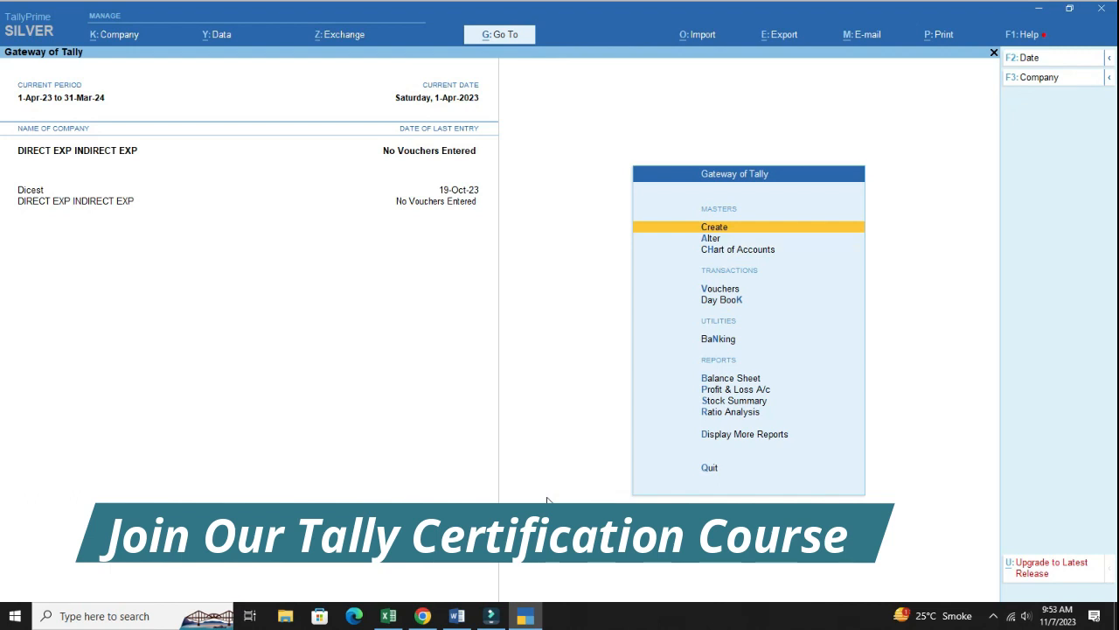
Open the COMM EXP ledger for alteration from the list of existing ledgers.
key(Down)
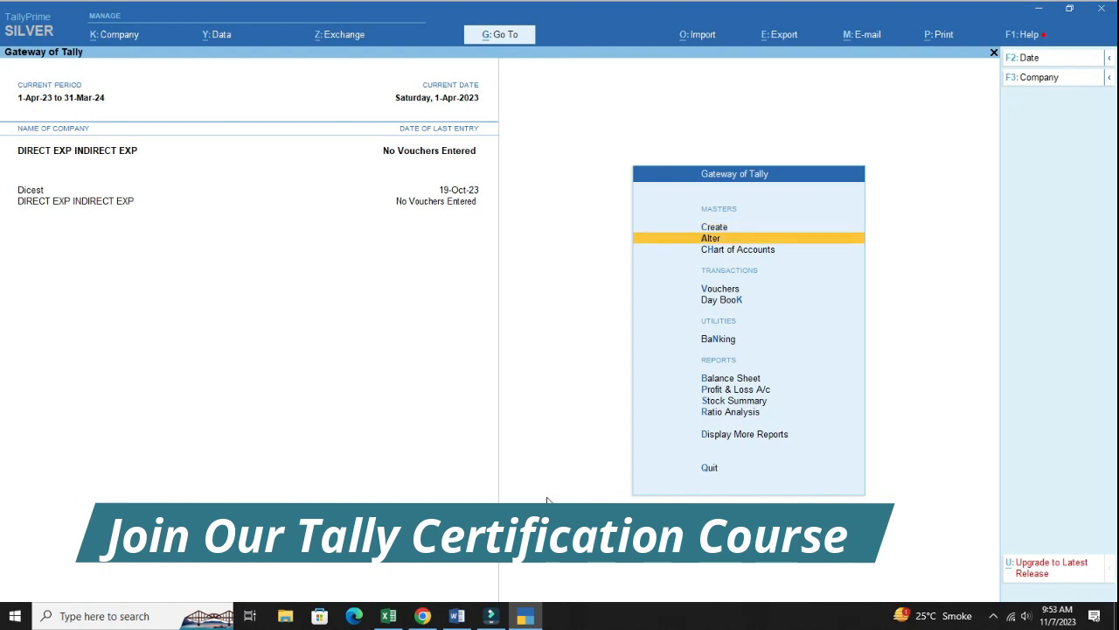
key(Return)
key(Down)
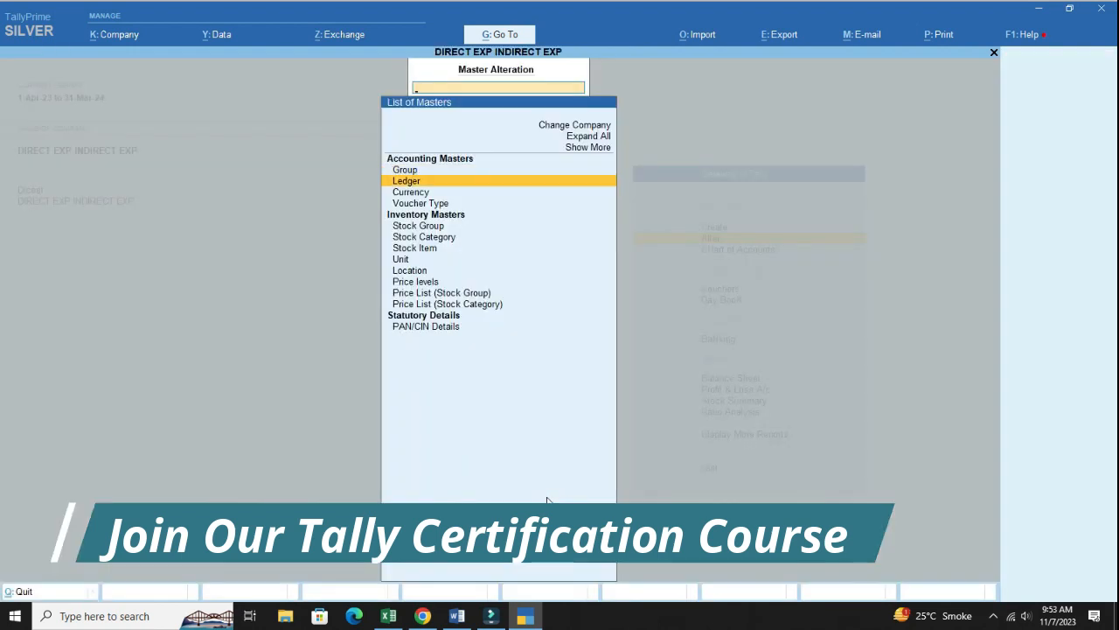
key(Return)
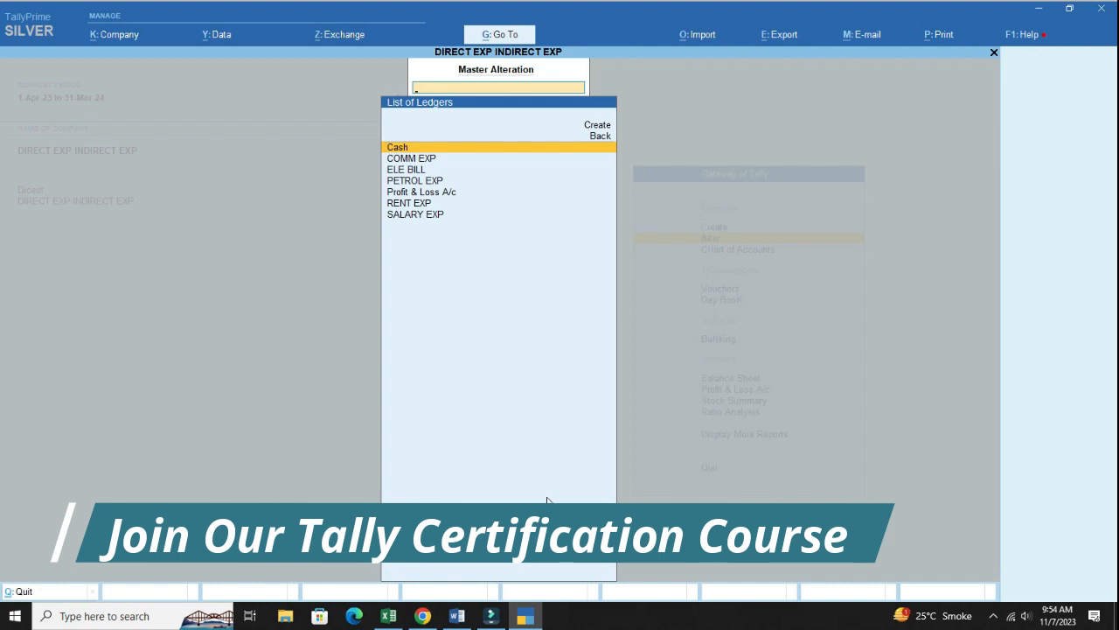
key(Down)
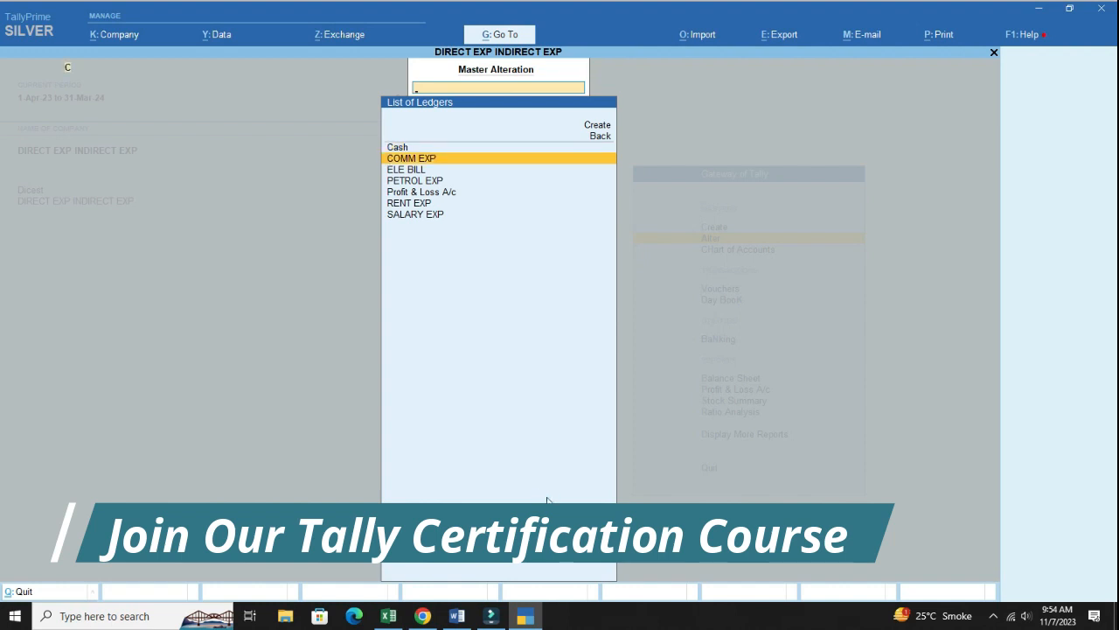
key(Return)
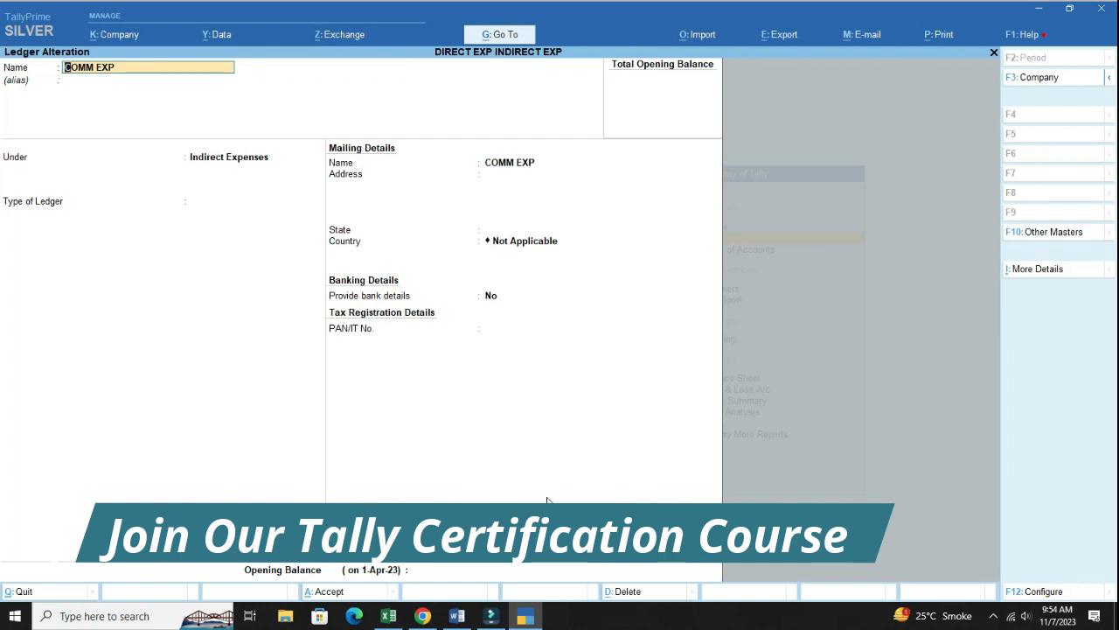
Go through the COMM EXP ledger's name, alias and group, call up its deletion prompt and cancel the deletion.
key(Return)
key(Return)
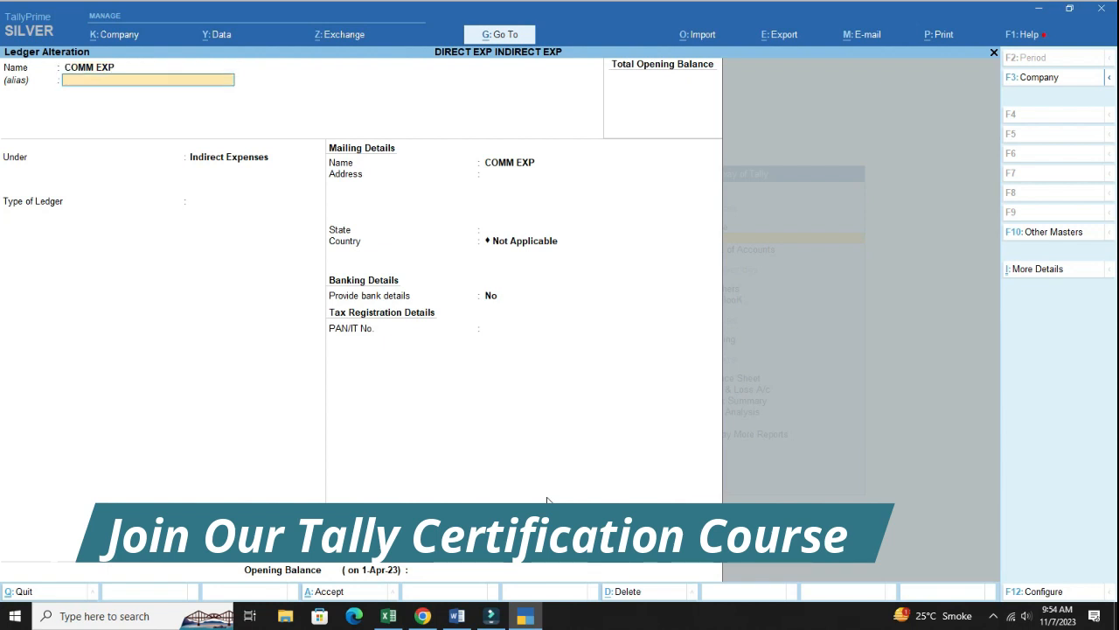
key(Return)
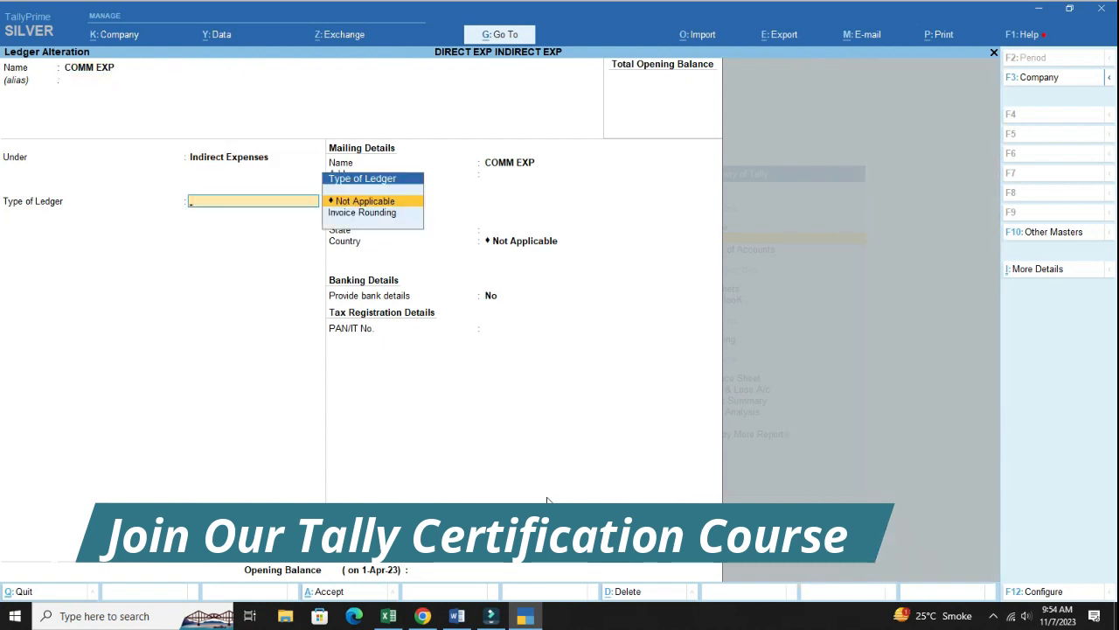
key(alt+d)
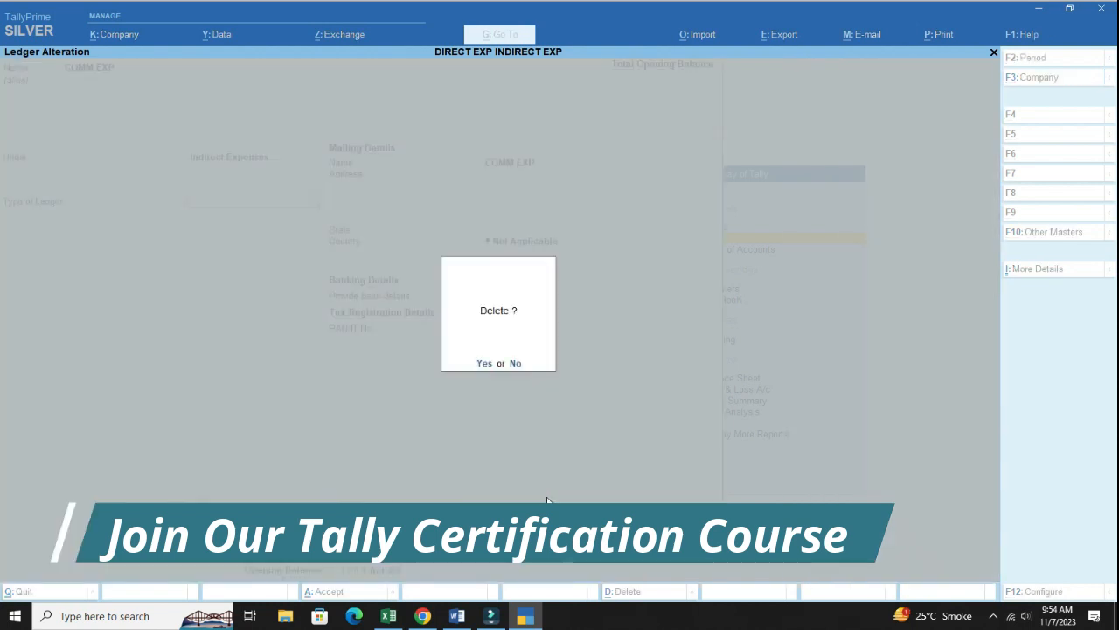
key(Escape)
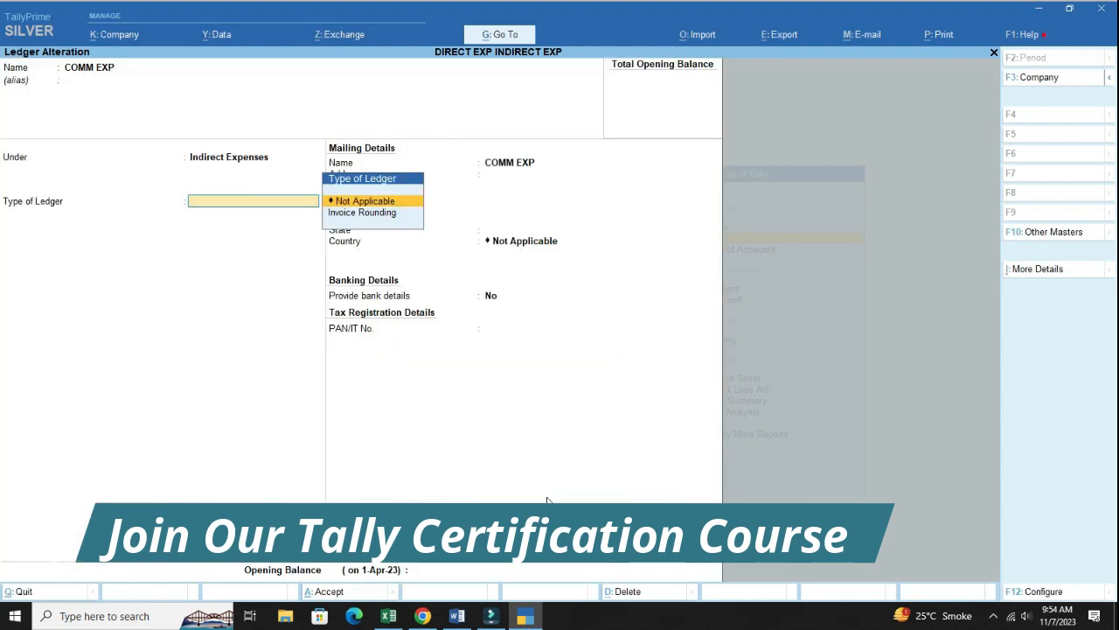
Quit the COMM EXP ledger alteration without saving and return to the Gateway of Tally.
key(Escape)
key(y)
key(Down)
key(Down)
key(Down)
key(Down)
key(Down)
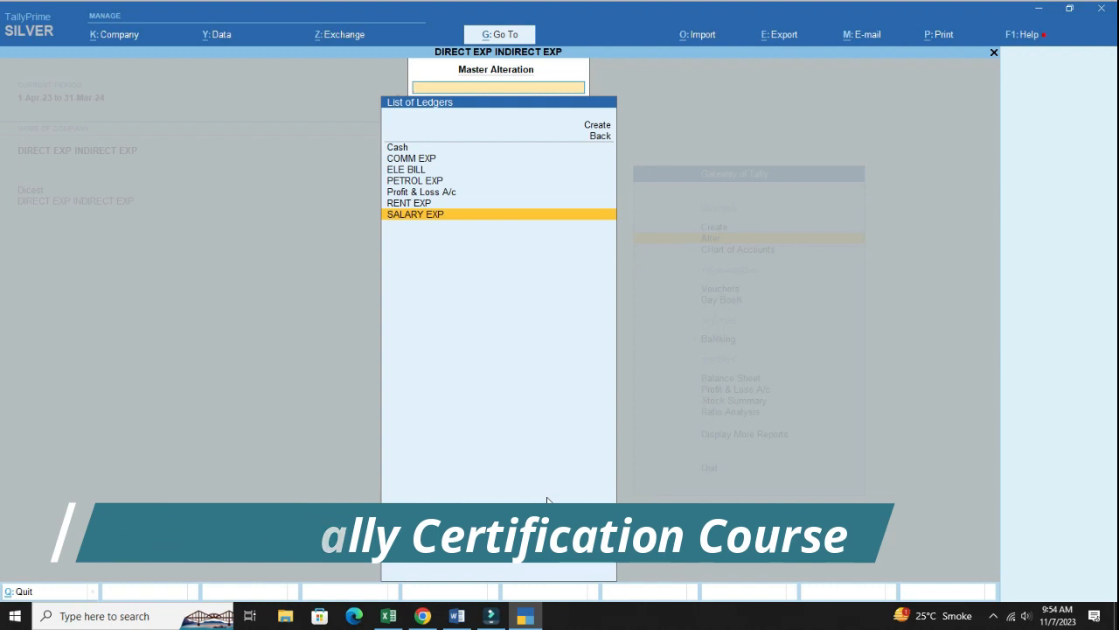
key(Escape)
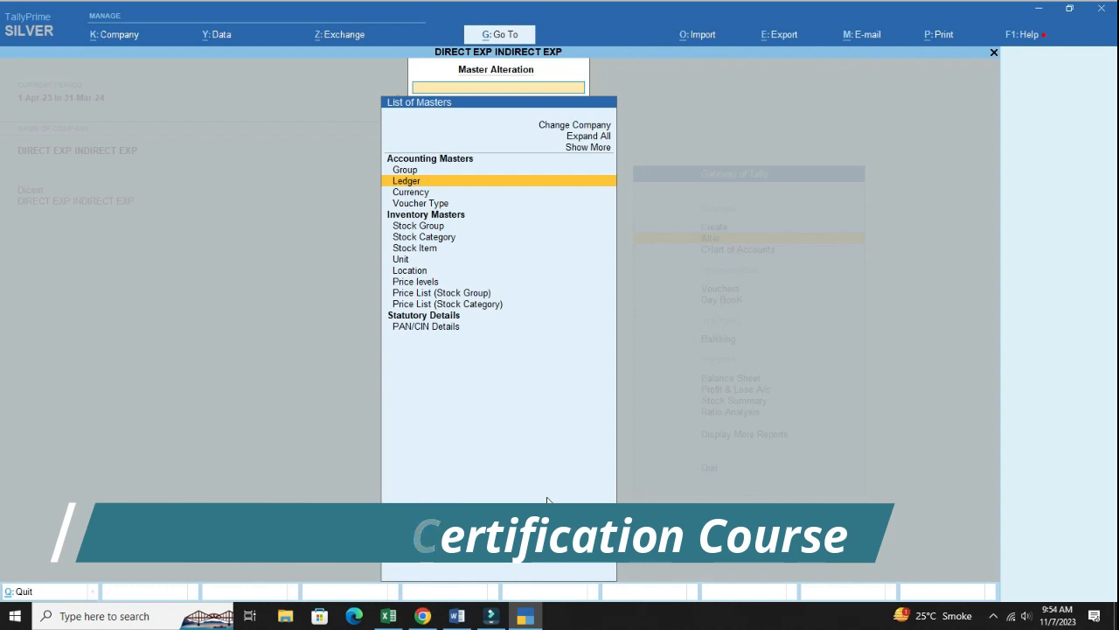
key(Escape)
Display the ledgers in the Chart of Accounts and switch the list to Ledger View.
key(Down)
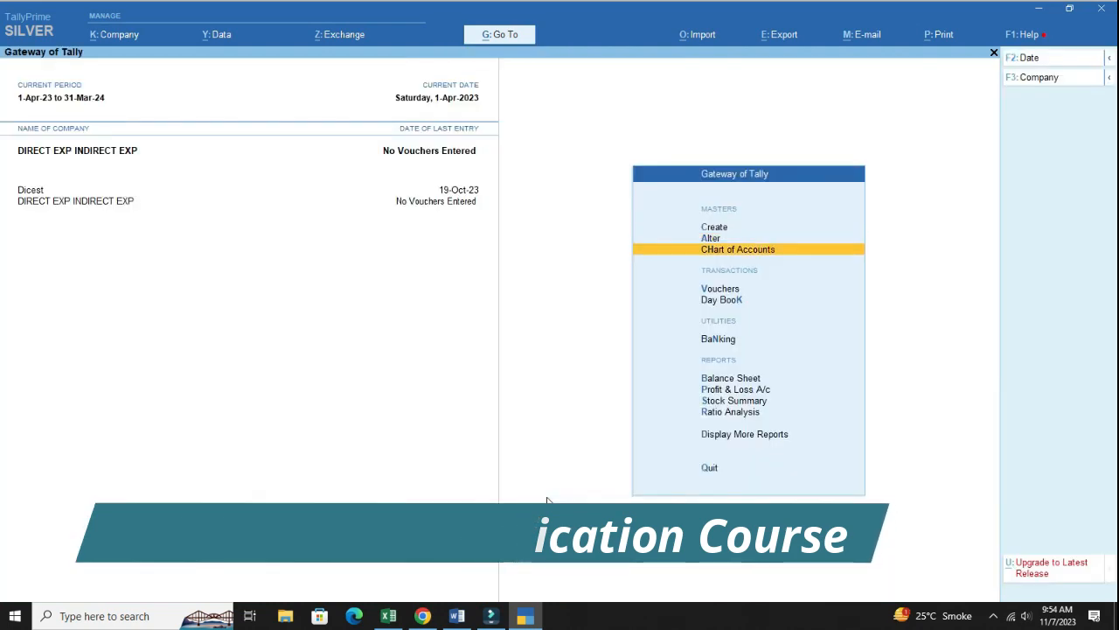
key(Return)
key(Return)
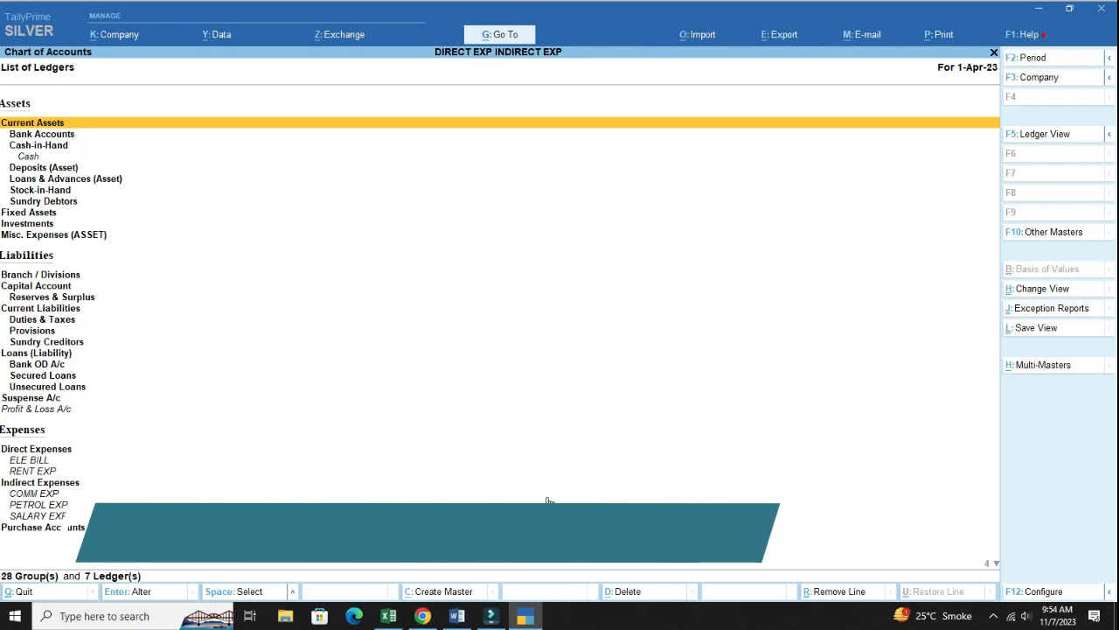
key(F5)
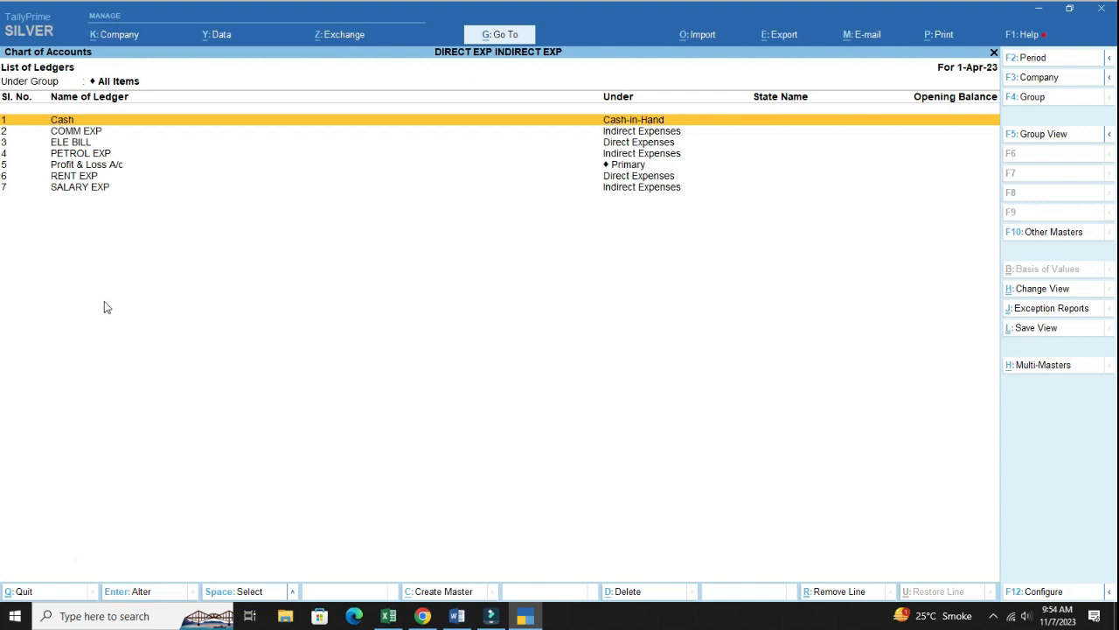
Open the ELE BILL ledger from the Chart of Accounts, delete it and leave the list of ledgers.
key(Down)
key(Down)
key(Down)
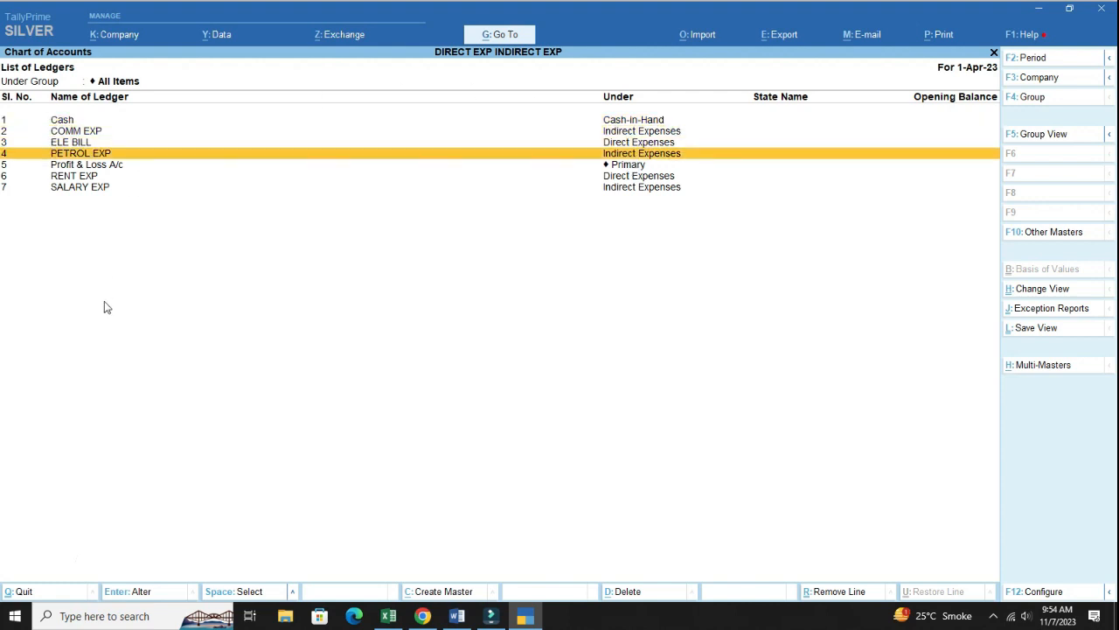
key(Up)
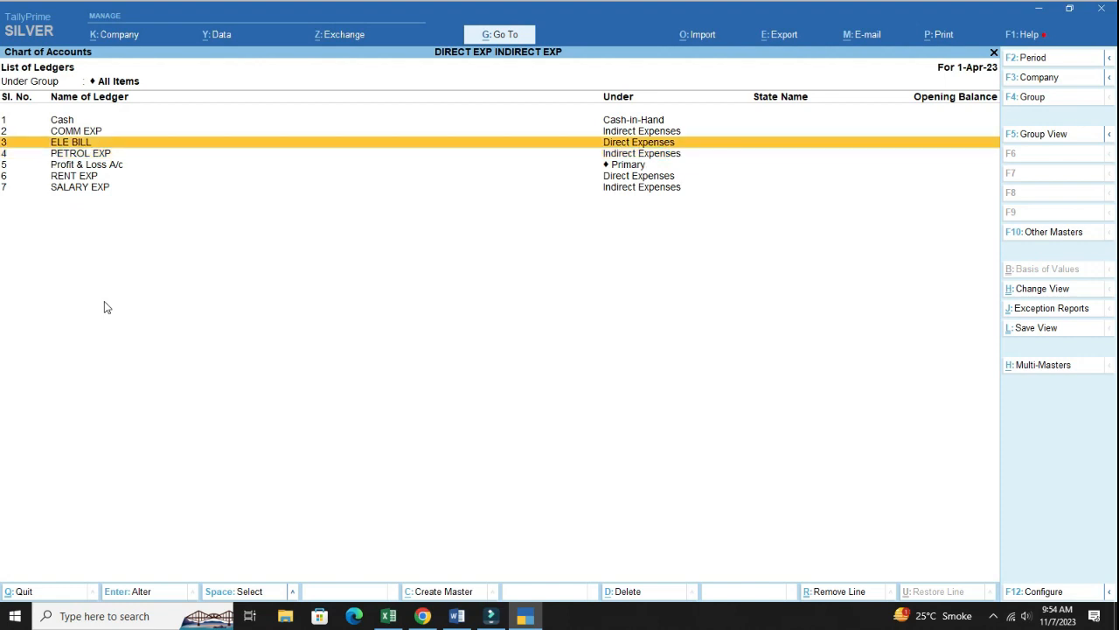
key(Return)
key(Return)
key(Return)
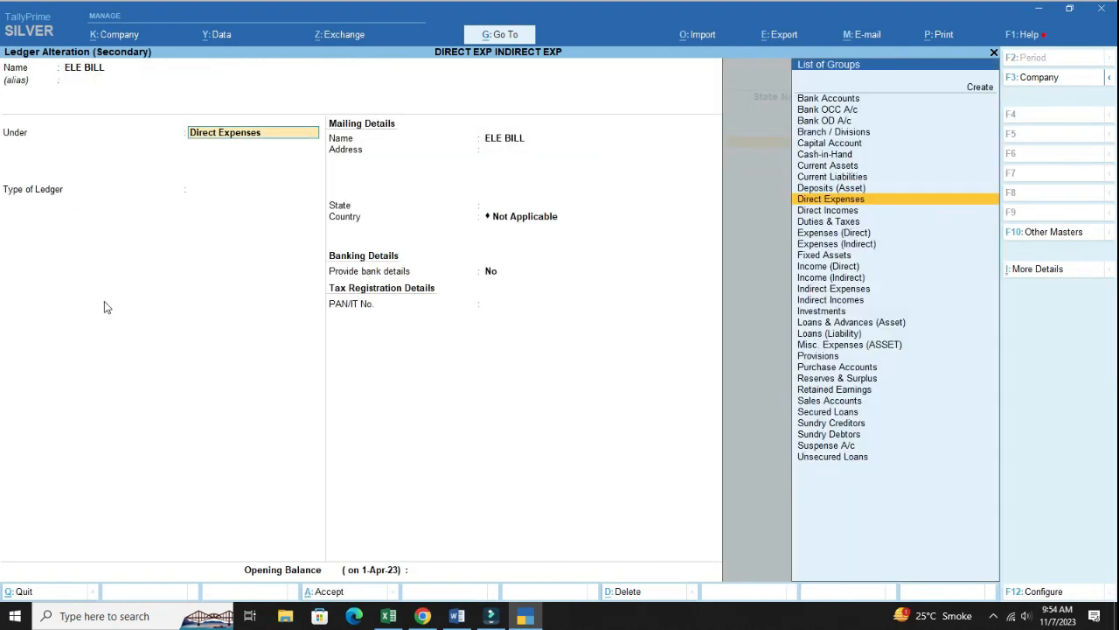
key(BackSpace)
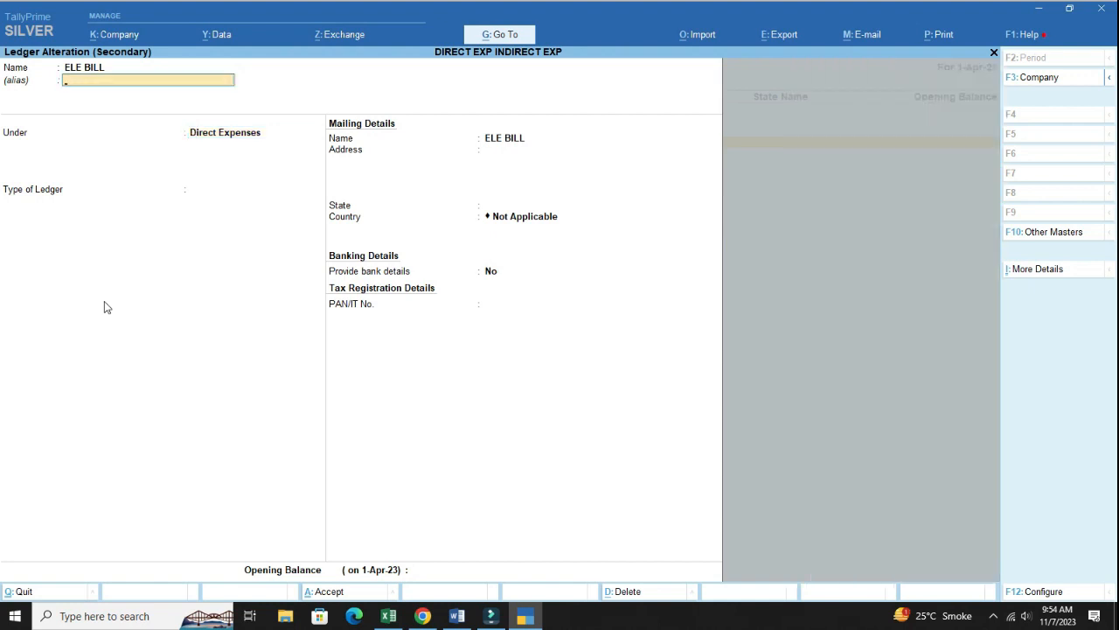
key(alt+d)
key(y)
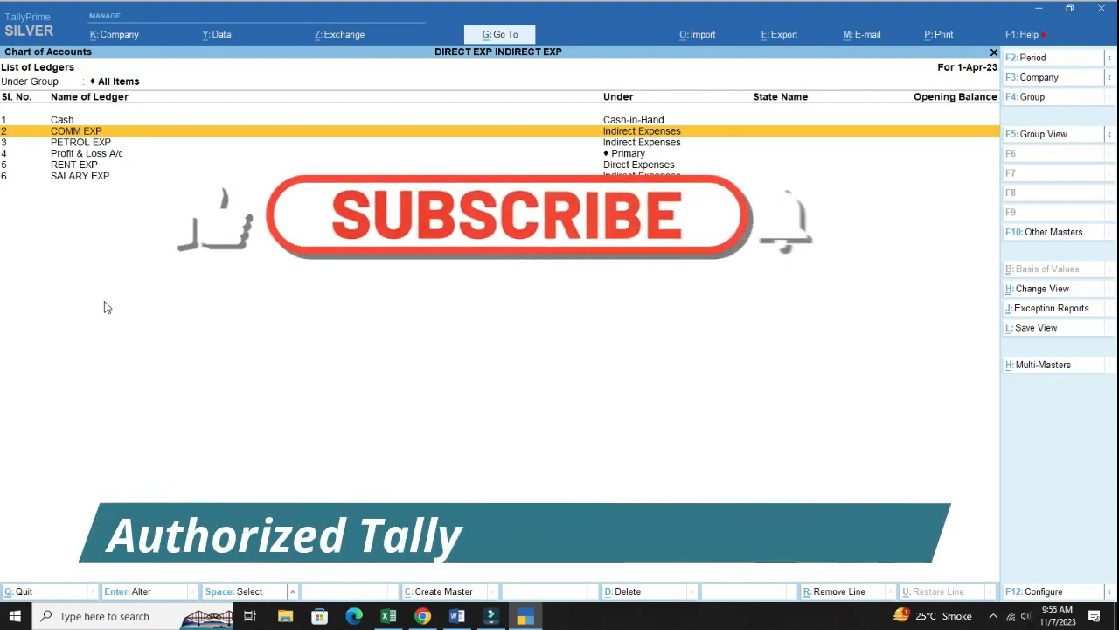
key(Escape)
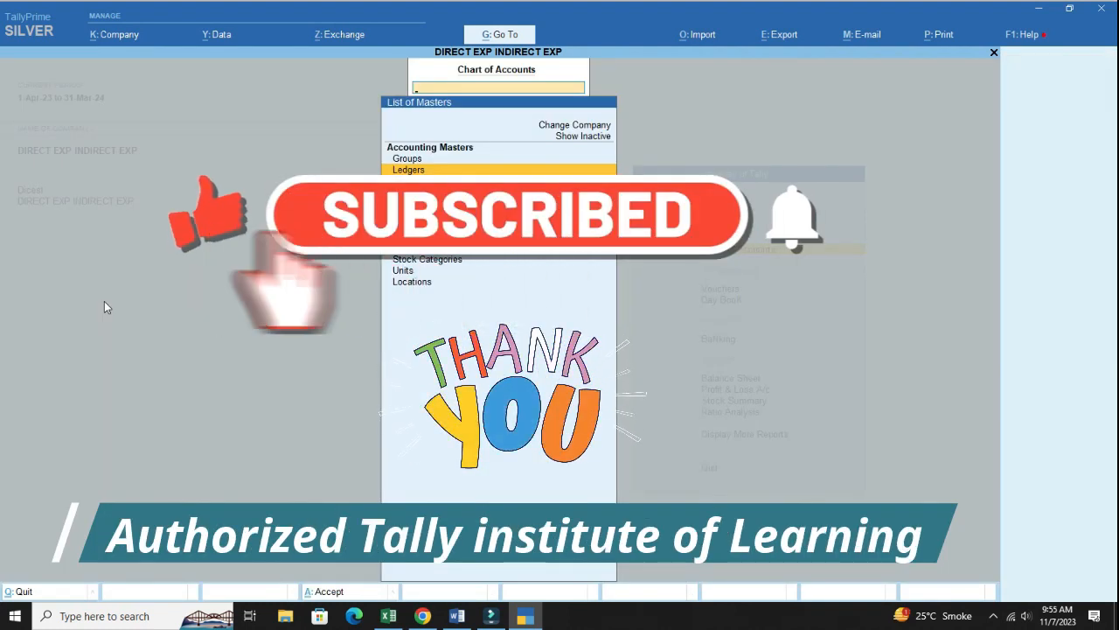